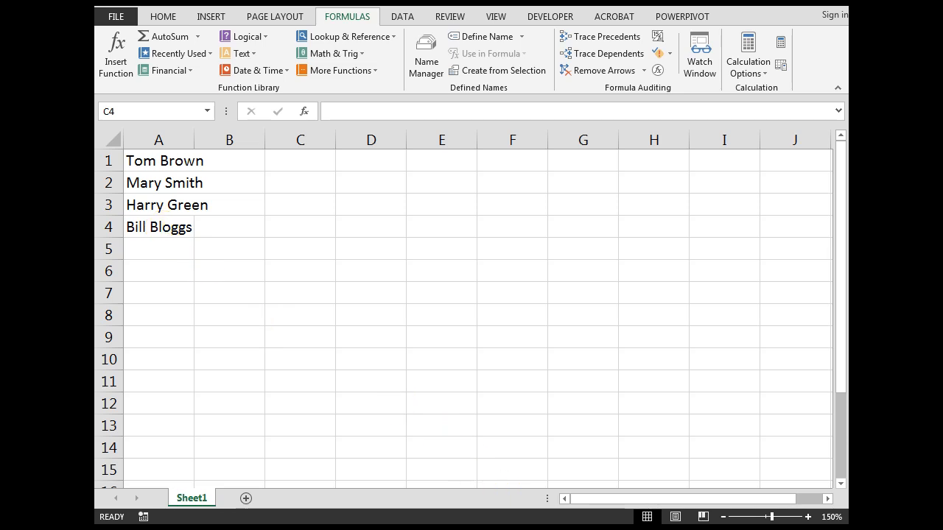
Step: Switch to the DataFile.xlsx workbook window
left_click(479, 459)
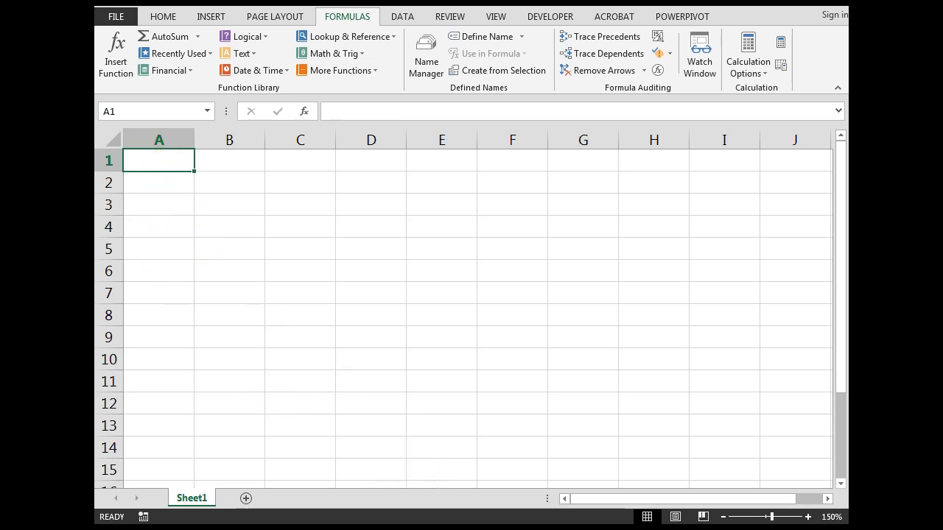
mouse_move(549, 525)
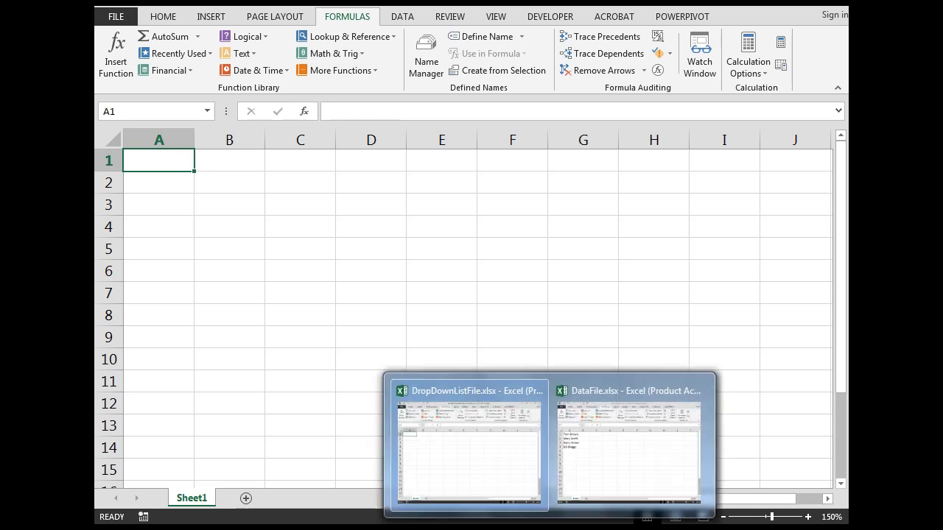
left_click(643, 446)
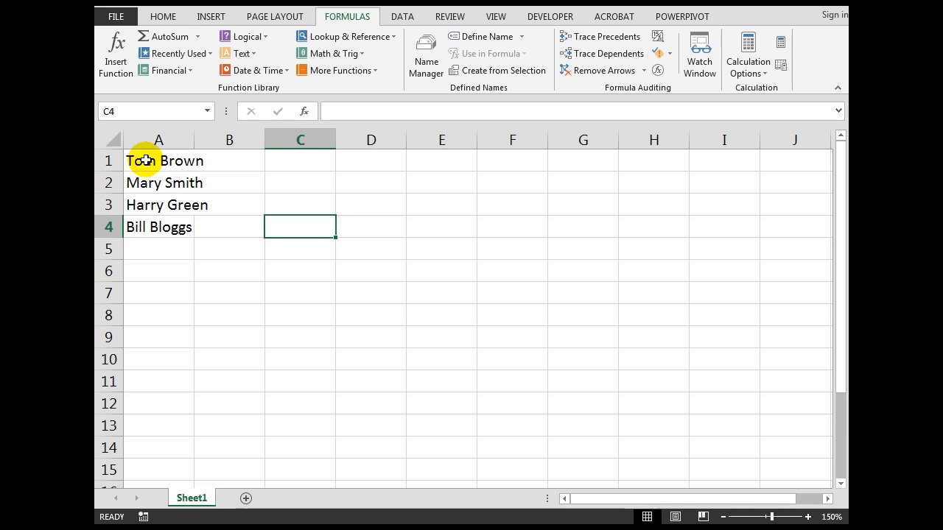
Step: Name the range A1:A4 of employee names employees, and check the new name in Name Manager
left_click_drag(146, 161, 146, 223)
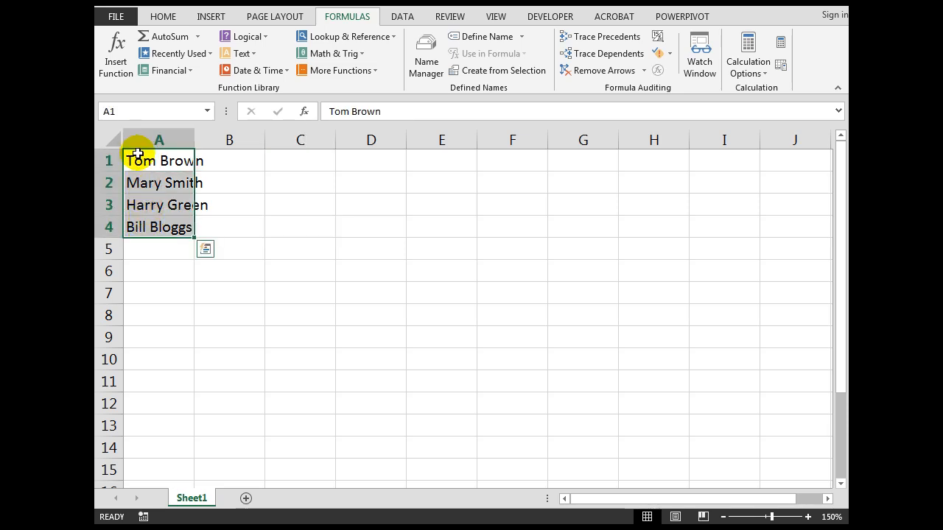
left_click(140, 111)
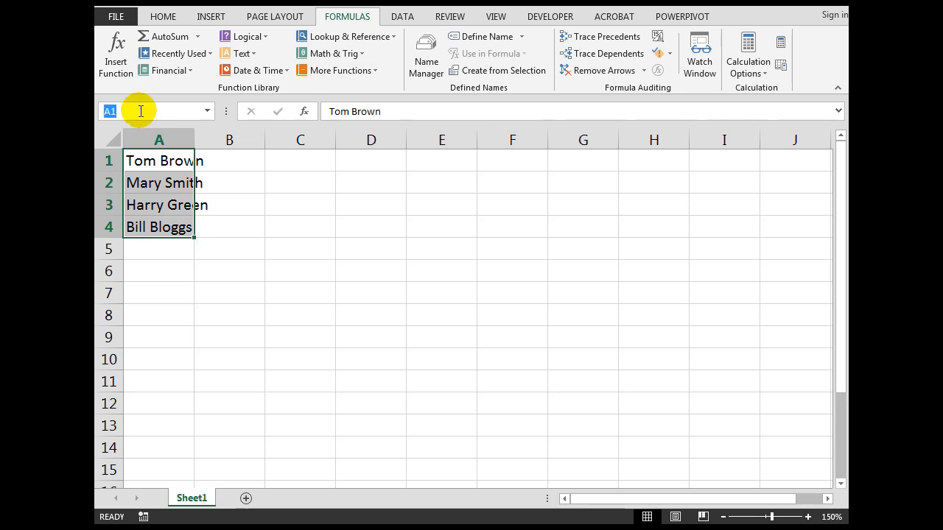
type("employees")
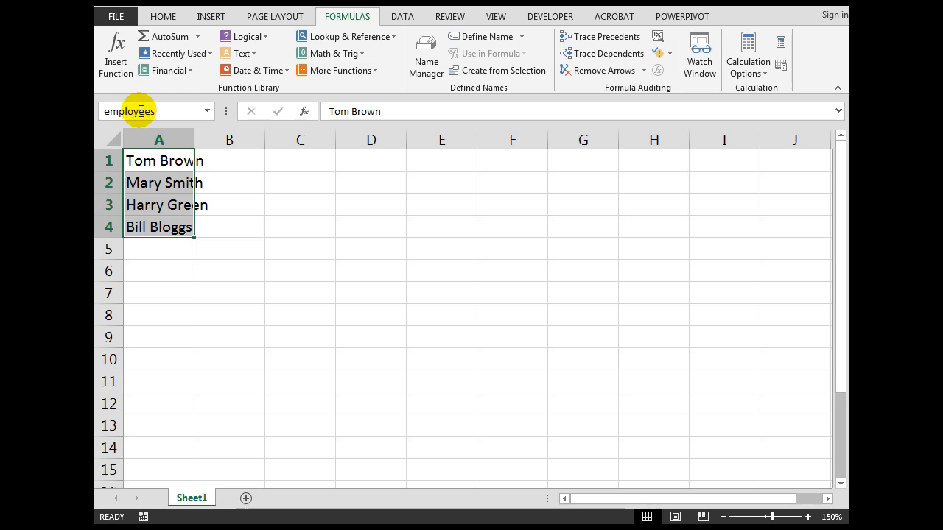
key("Return")
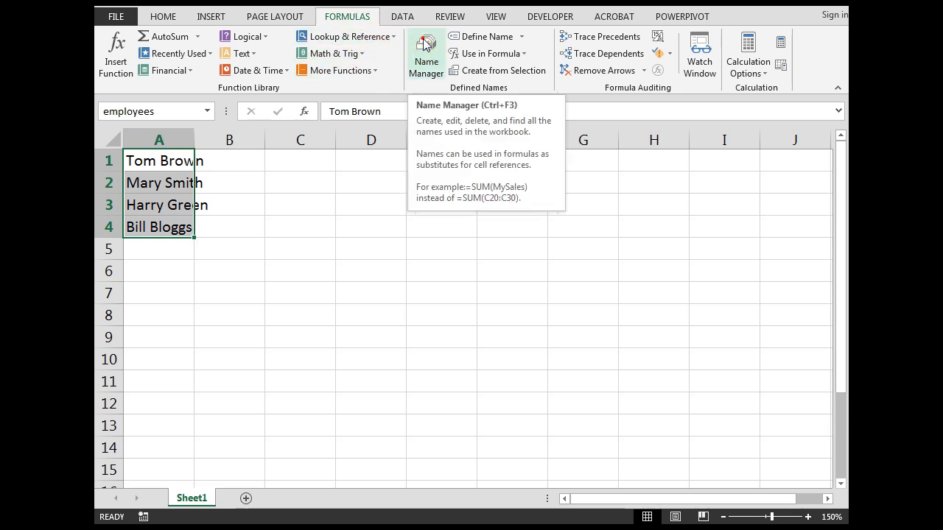
left_click(430, 56)
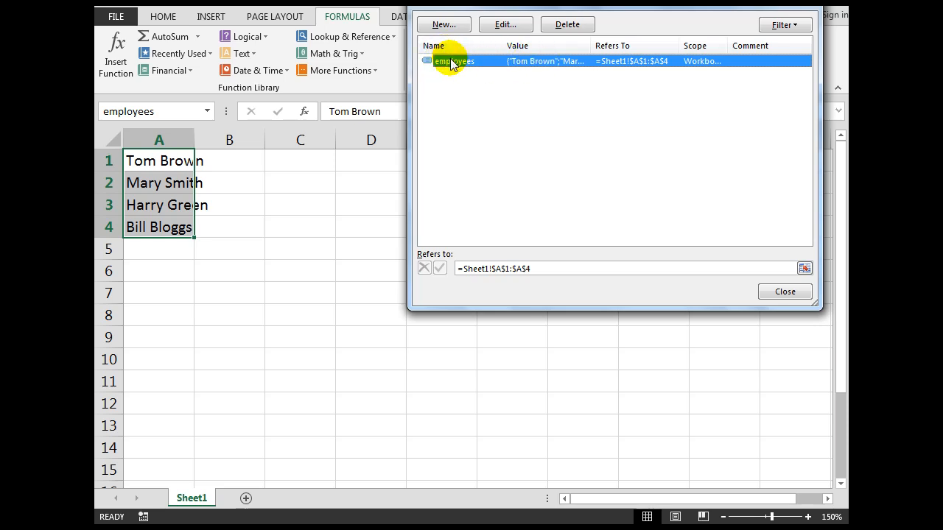
left_click(781, 291)
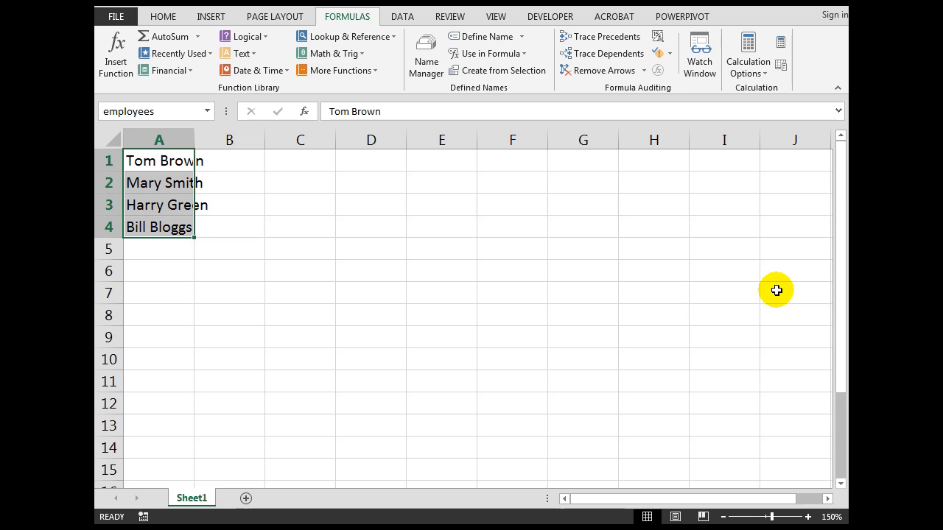
Step: Switch to the DropDownListFile.xlsx workbook window
mouse_move(628, 520)
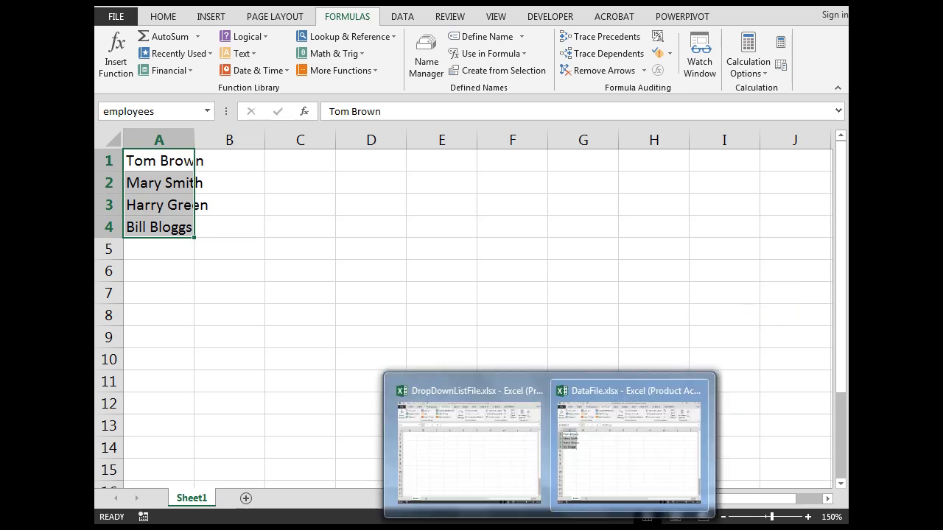
left_click(490, 478)
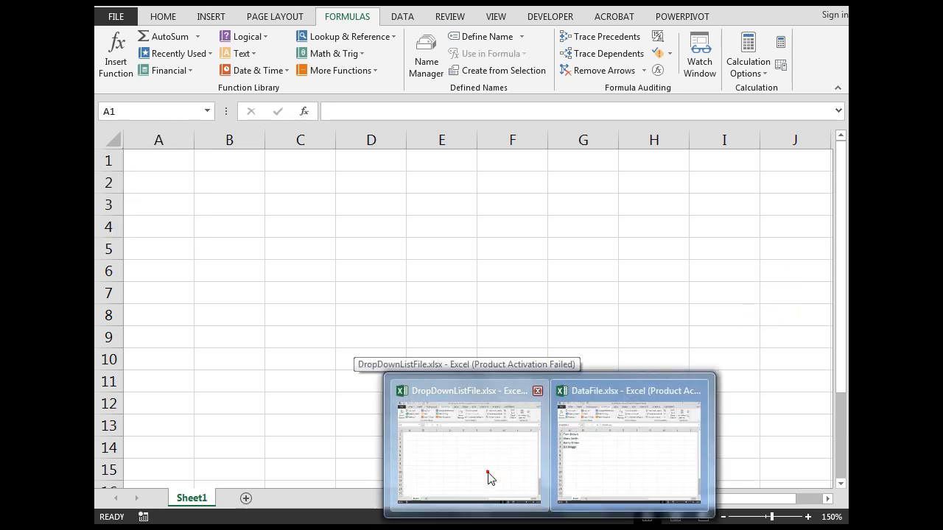
left_click(487, 475)
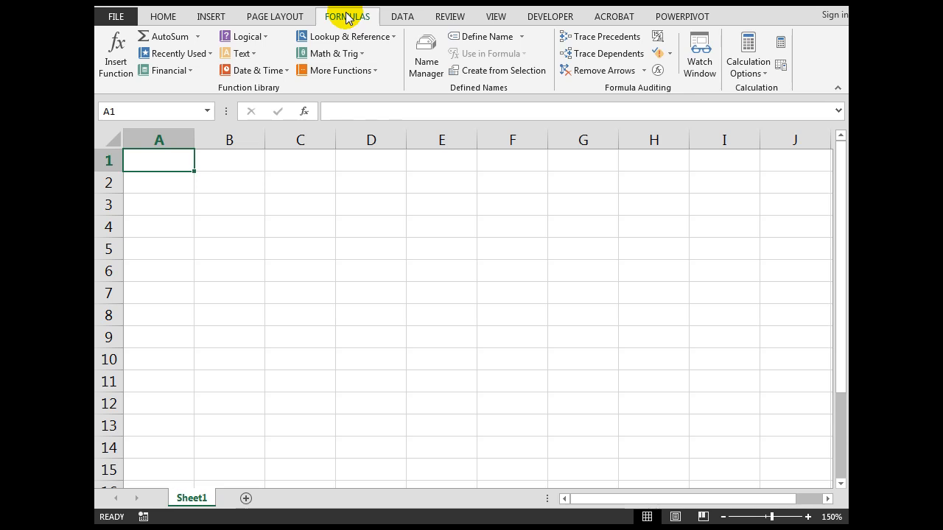
Step: Start defining a new workbook name called employeesforlist
left_click(482, 37)
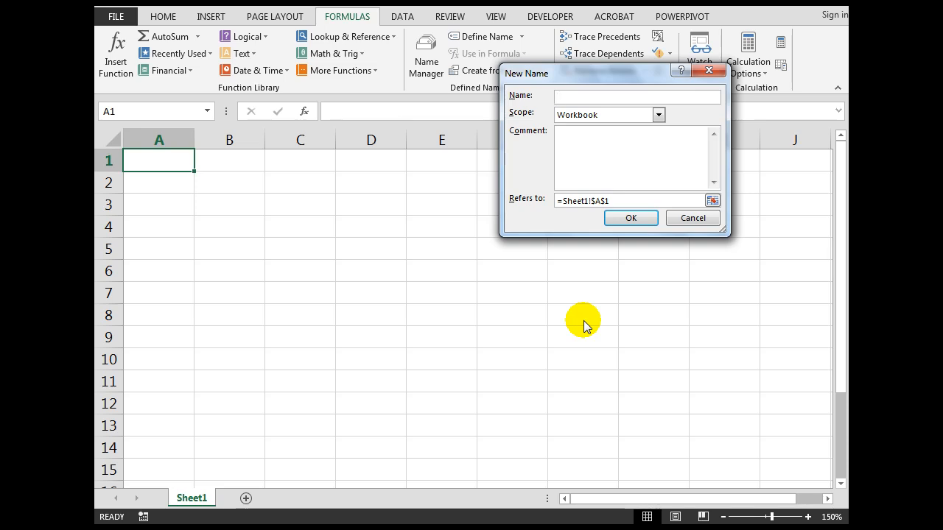
type("employeesforlist")
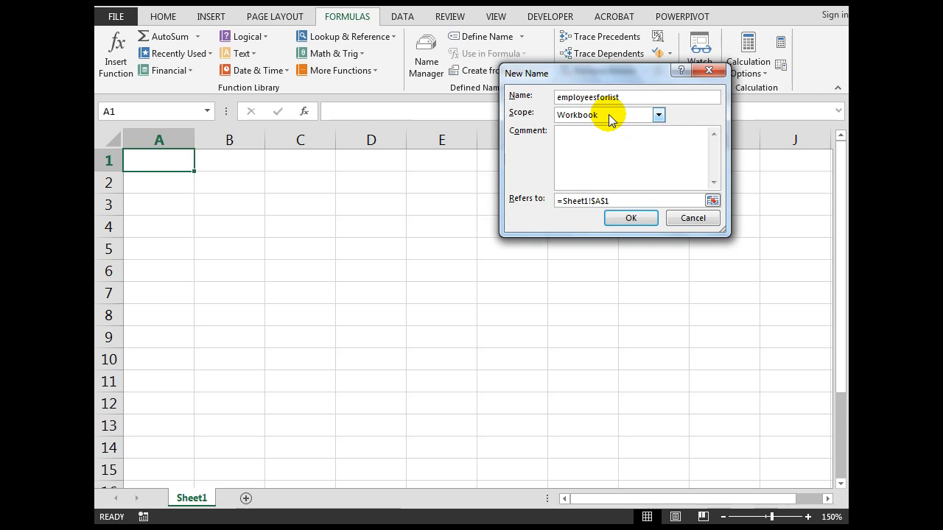
Step: Set the new name to refer to =datafile.xlsx!employees and confirm it
left_click(613, 202)
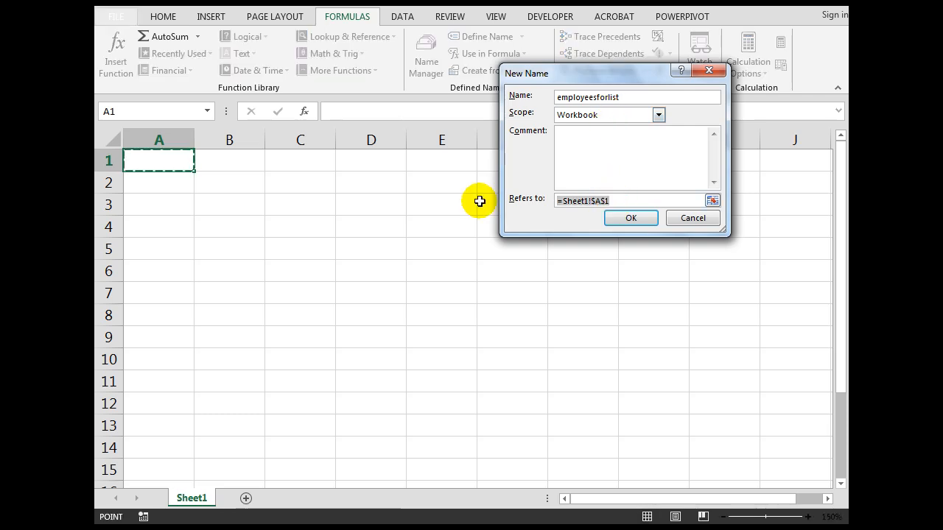
type("=")
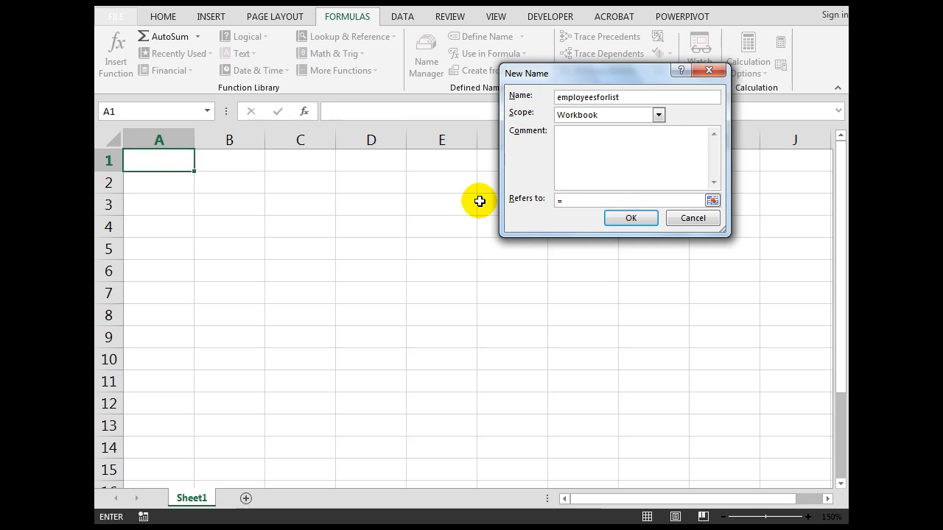
type("datafile.xlsx!empl")
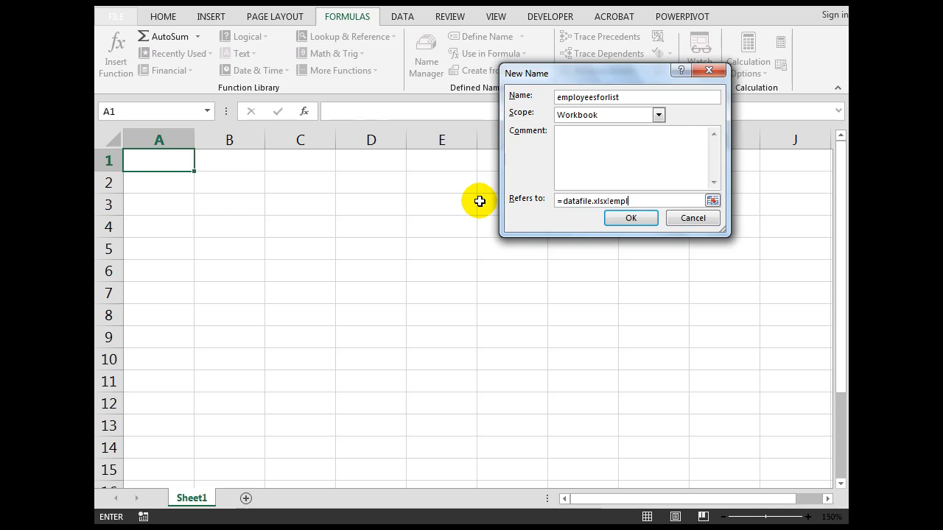
type("oyees")
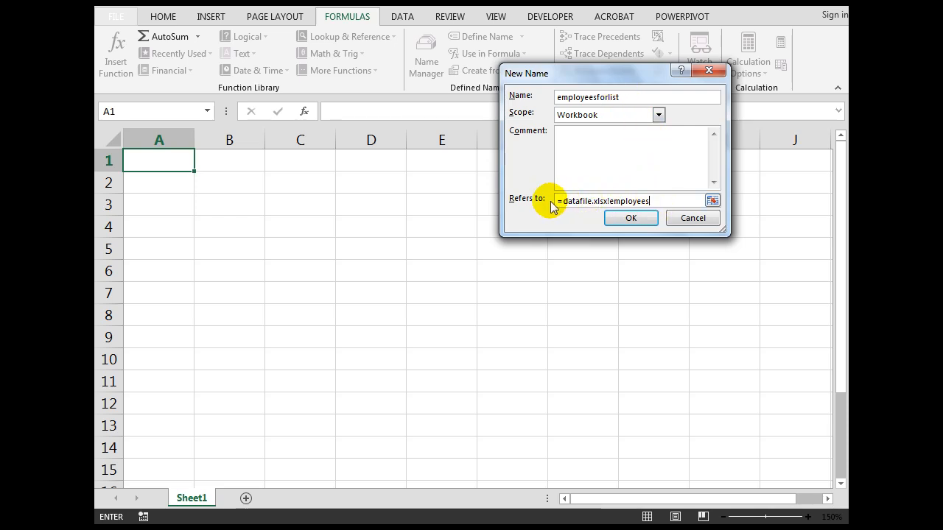
left_click(624, 219)
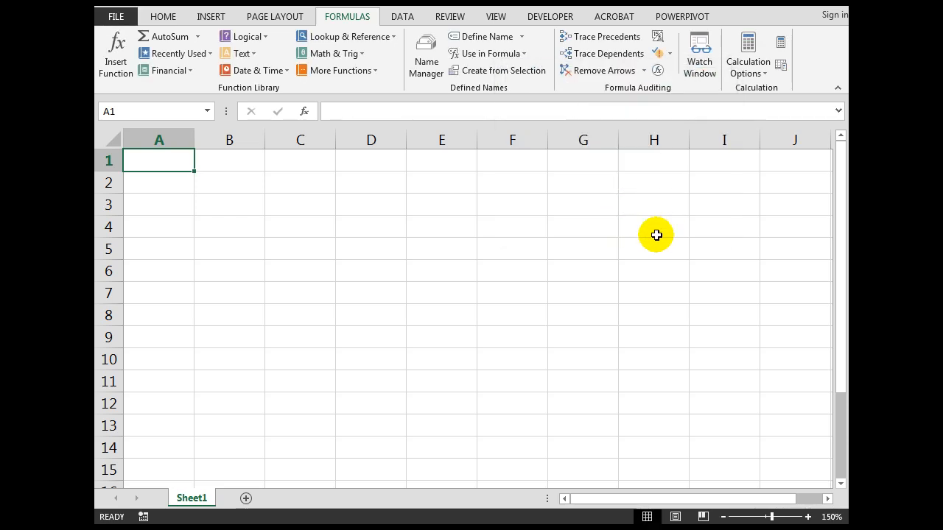
Step: Add list data validation to cell A1 with source =employeesforlist
left_click(403, 17)
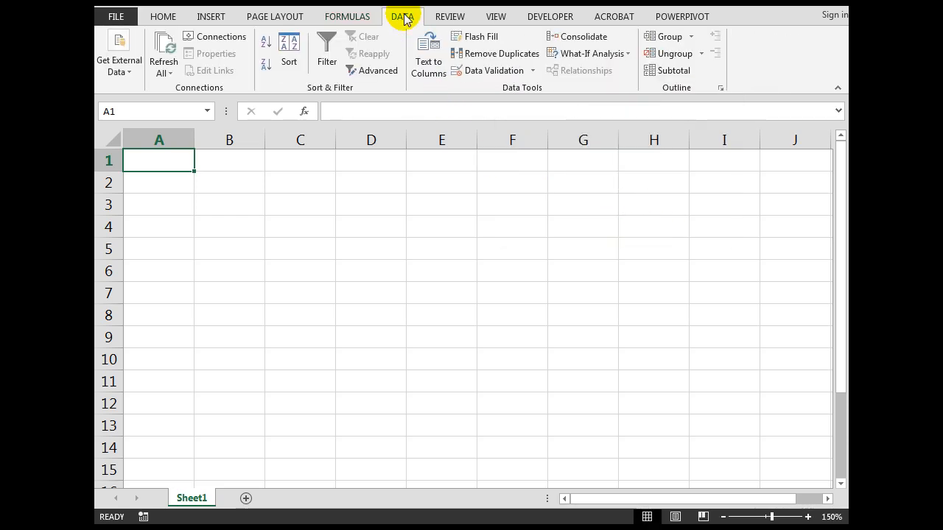
left_click(486, 72)
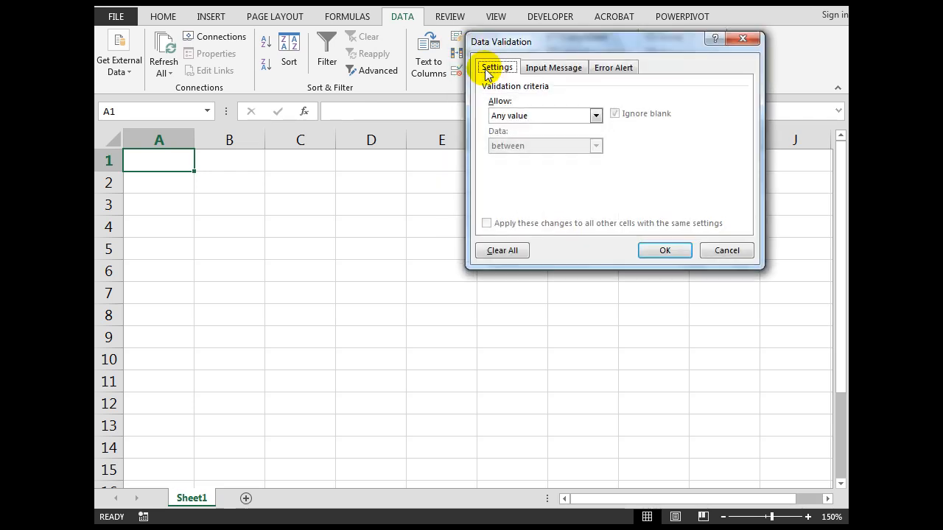
left_click(595, 115)
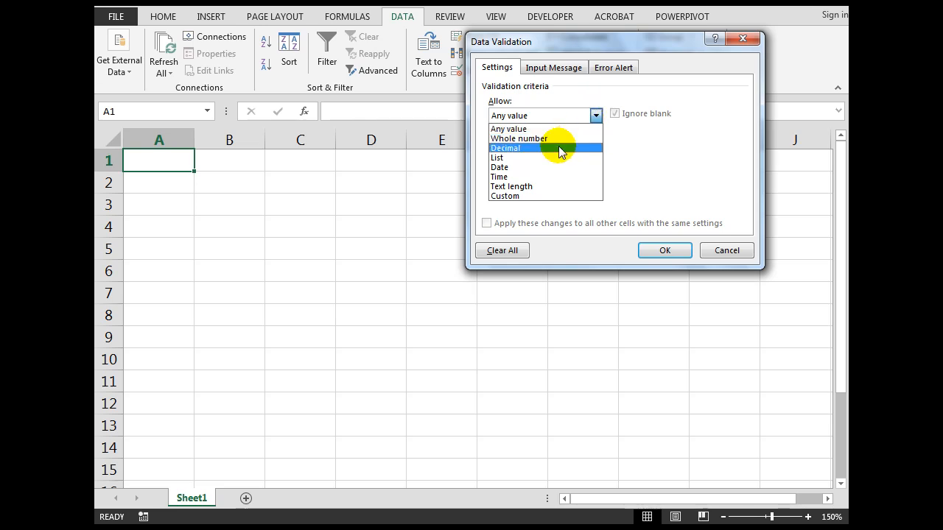
left_click(536, 156)
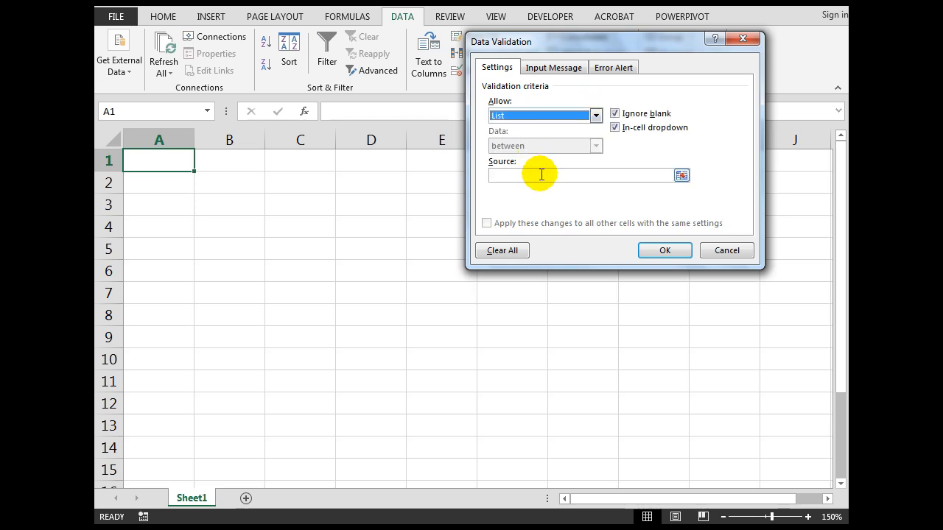
left_click(541, 175)
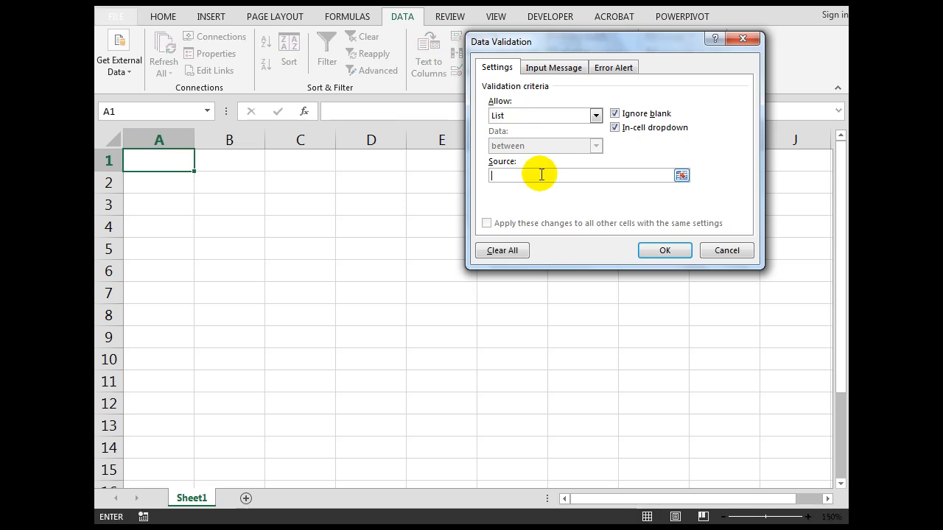
type("=employeesforlist")
left_click(665, 248)
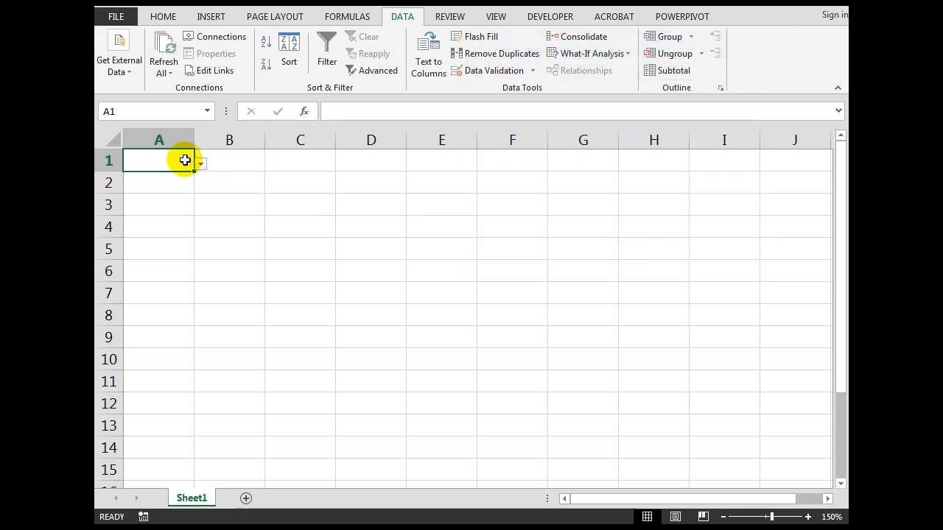
Step: Pick the second employee name from A1's drop-down list
left_click(199, 163)
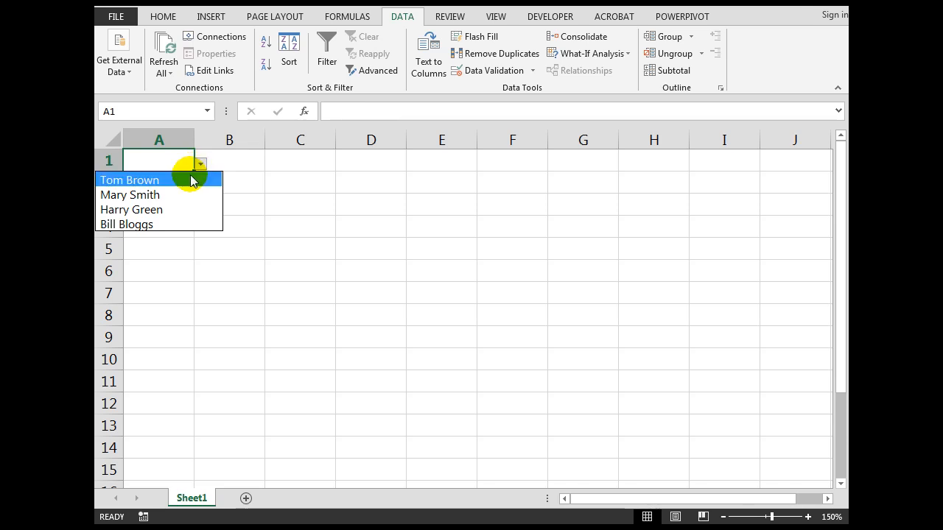
left_click(185, 181)
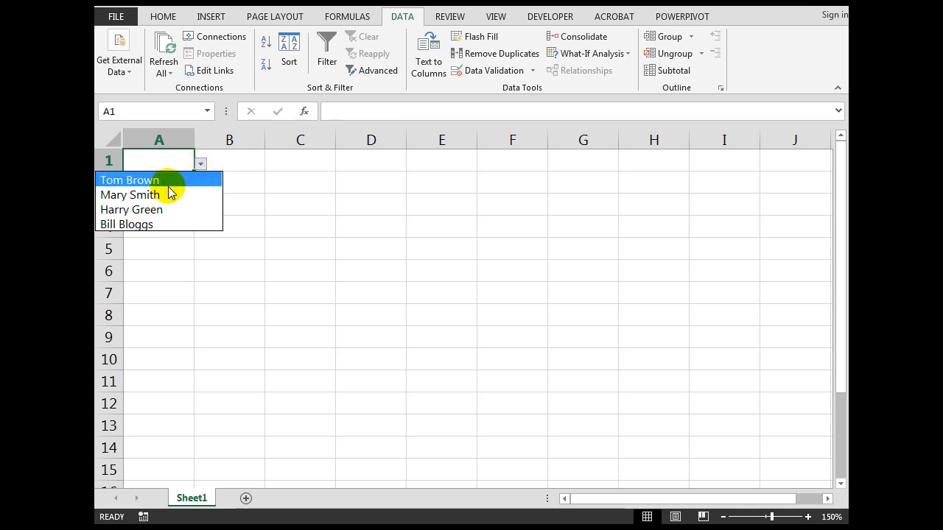
left_click(164, 192)
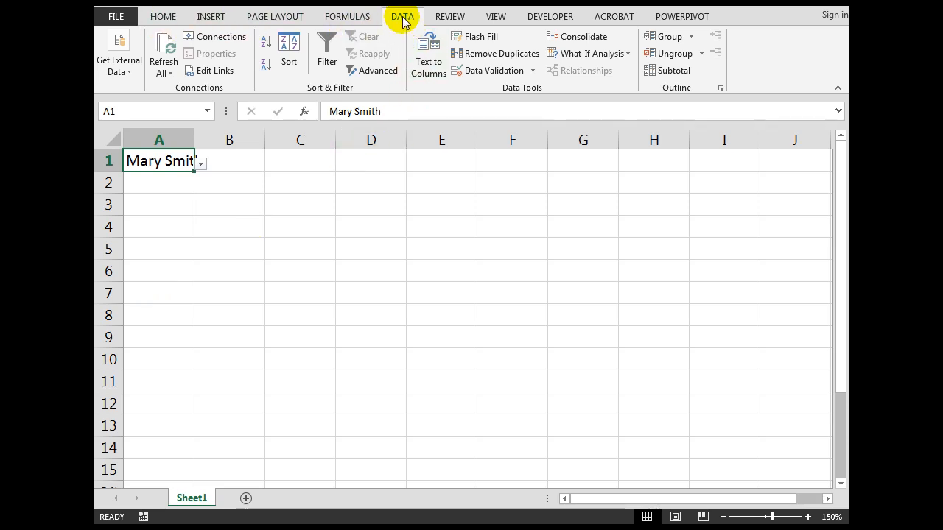
Step: Clear all data validation from A1 and delete its entry
left_click(499, 71)
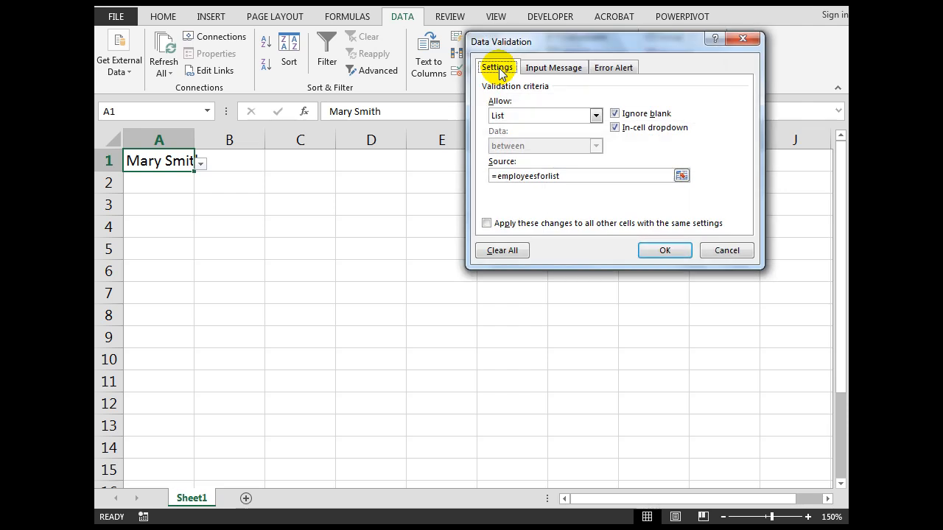
left_click(502, 251)
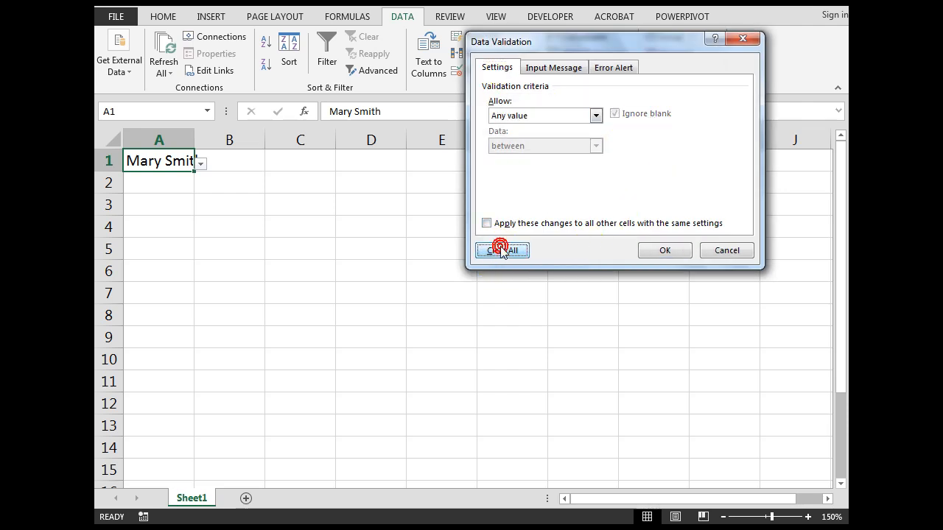
left_click(658, 251)
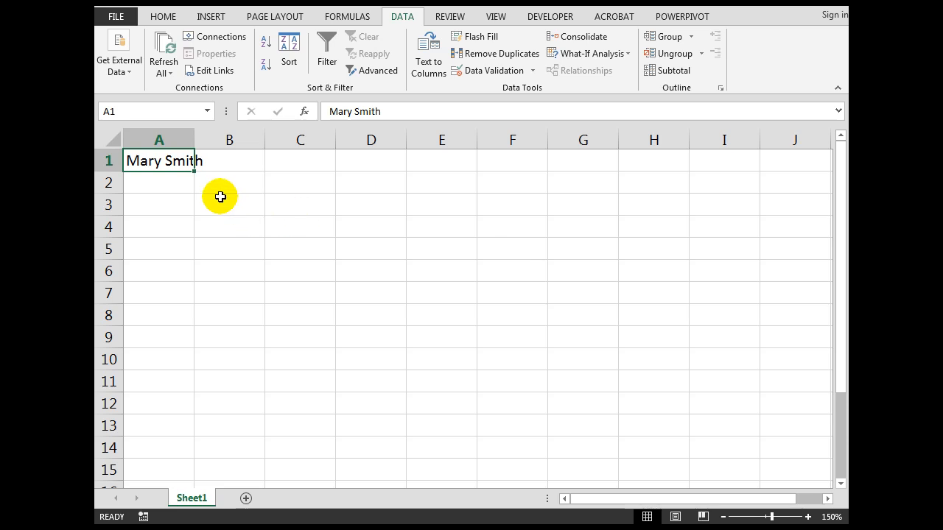
key("Delete")
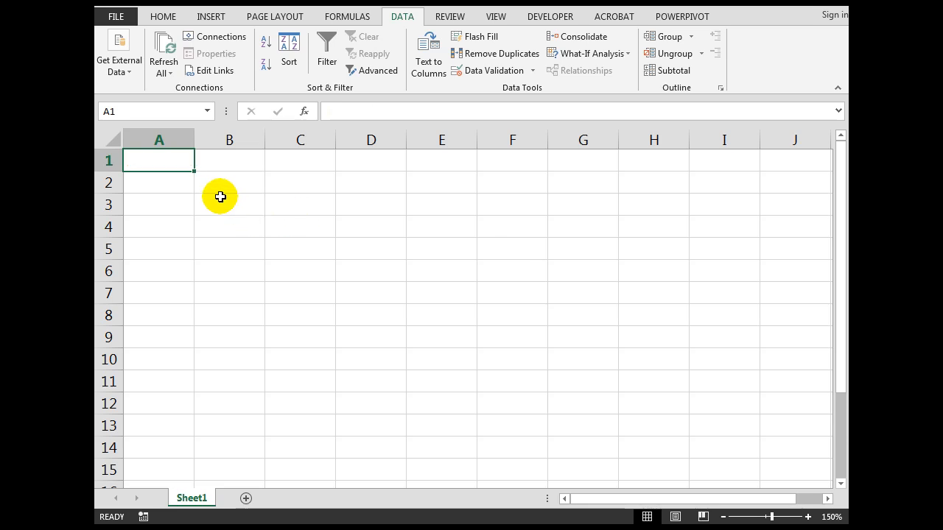
Step: Add list data validation to cells A1:A10 with source =employeesforlist
left_click_drag(154, 159, 157, 357)
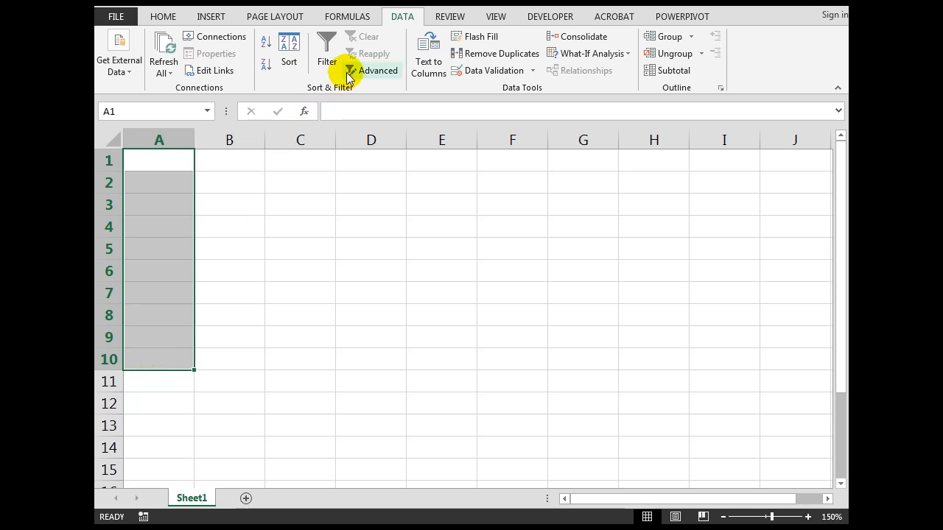
left_click(482, 70)
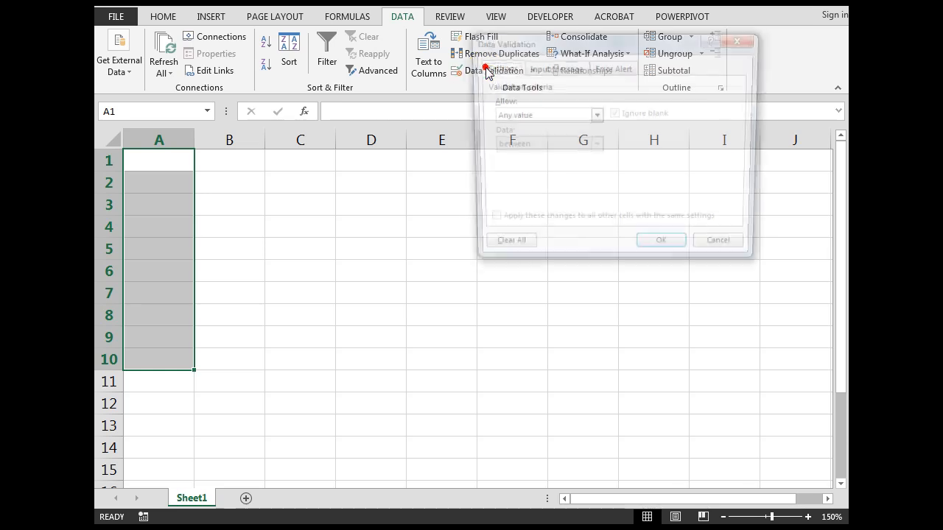
left_click(595, 116)
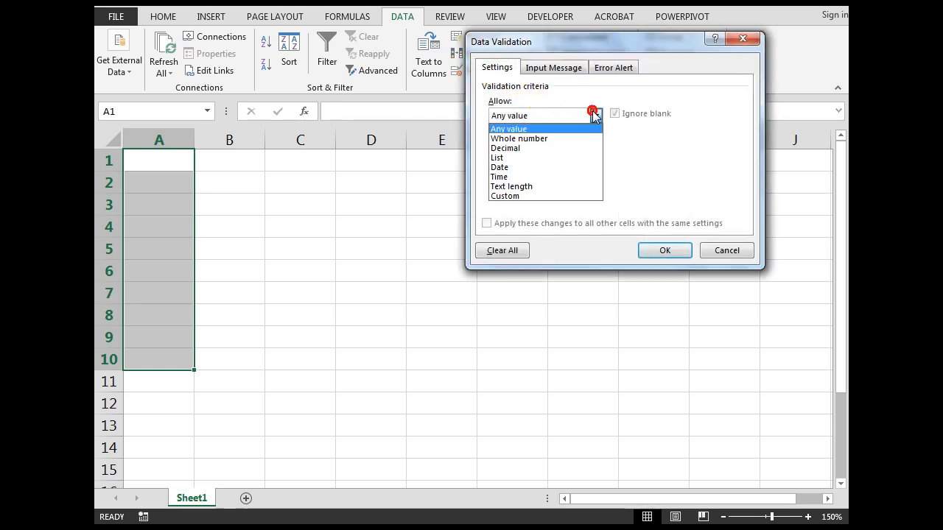
left_click(511, 158)
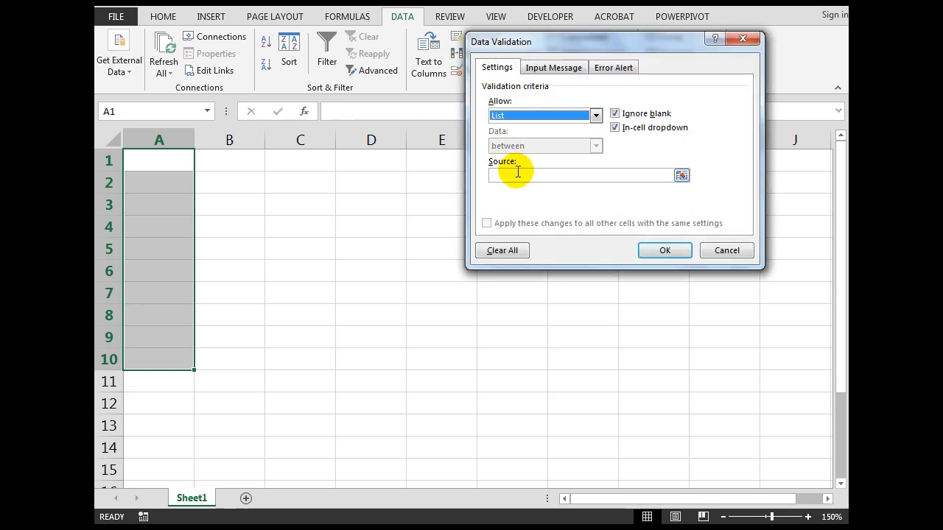
left_click(518, 174)
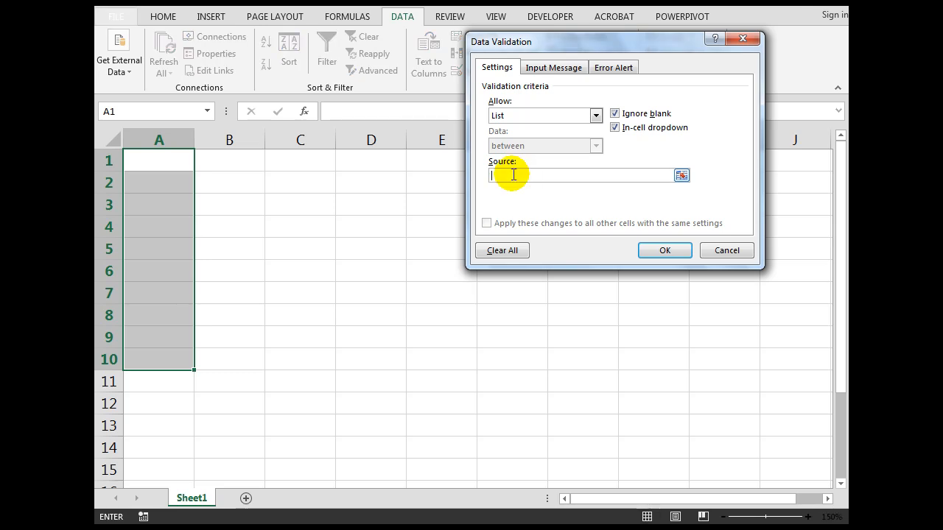
type("=employeesforlist")
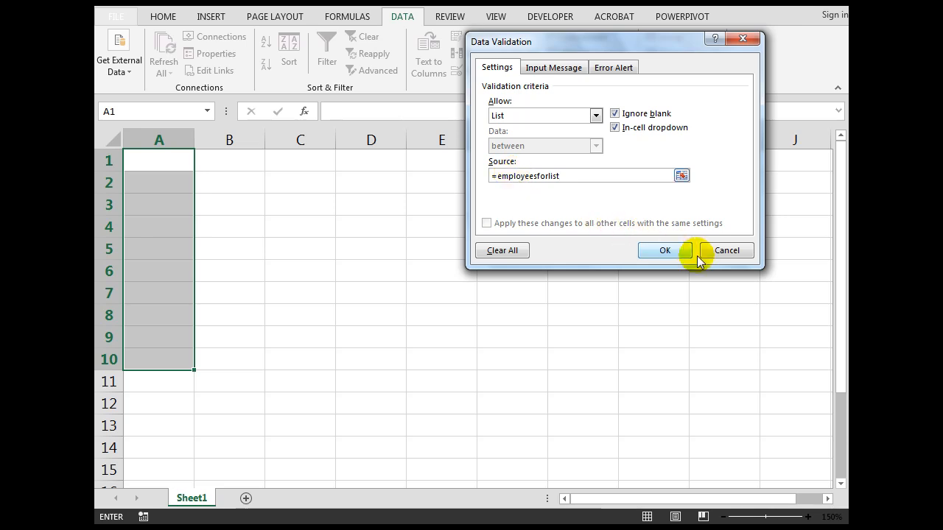
left_click(664, 250)
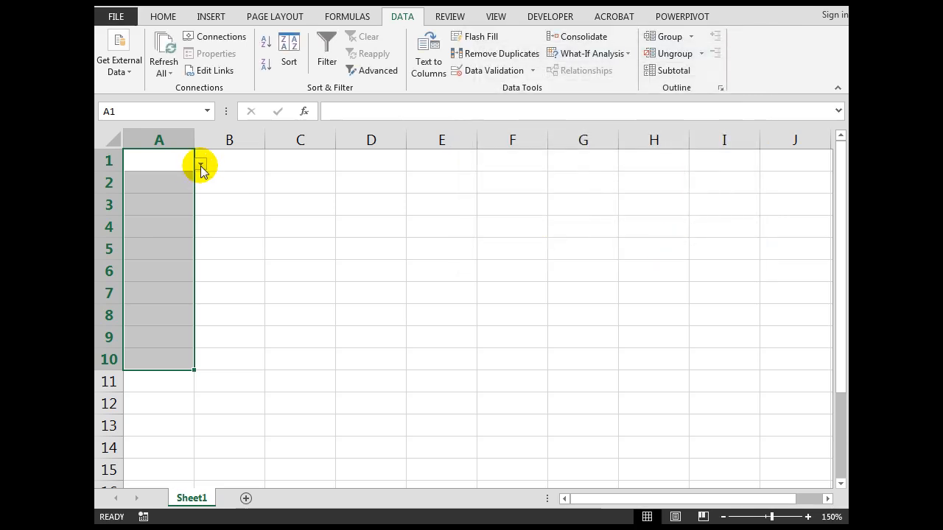
Step: Pick the second employee name from A1's drop-down list and the last employee name from A4's
left_click(200, 164)
left_click(154, 195)
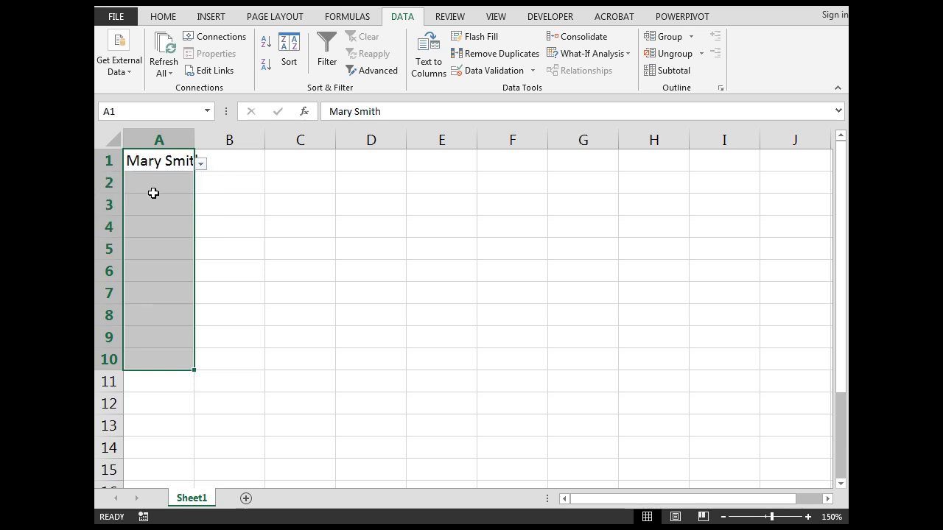
left_click(156, 230)
left_click(201, 231)
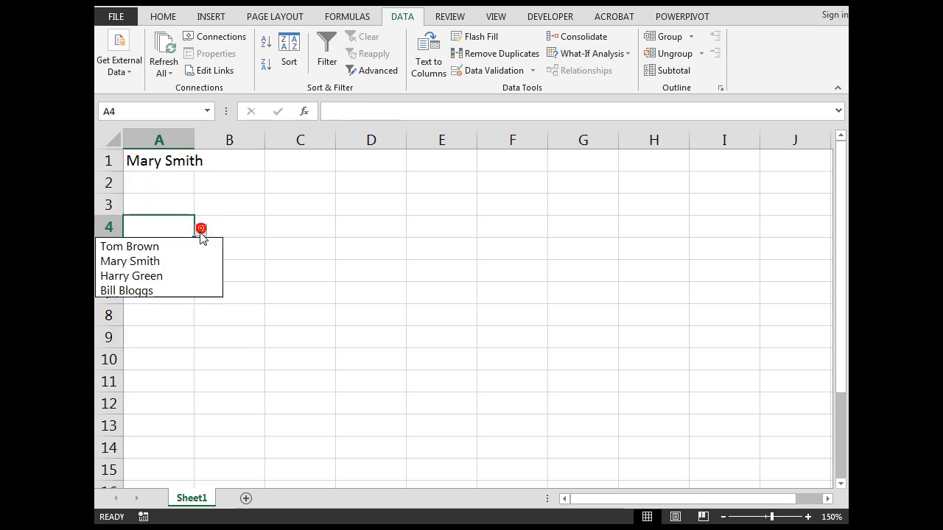
left_click(169, 288)
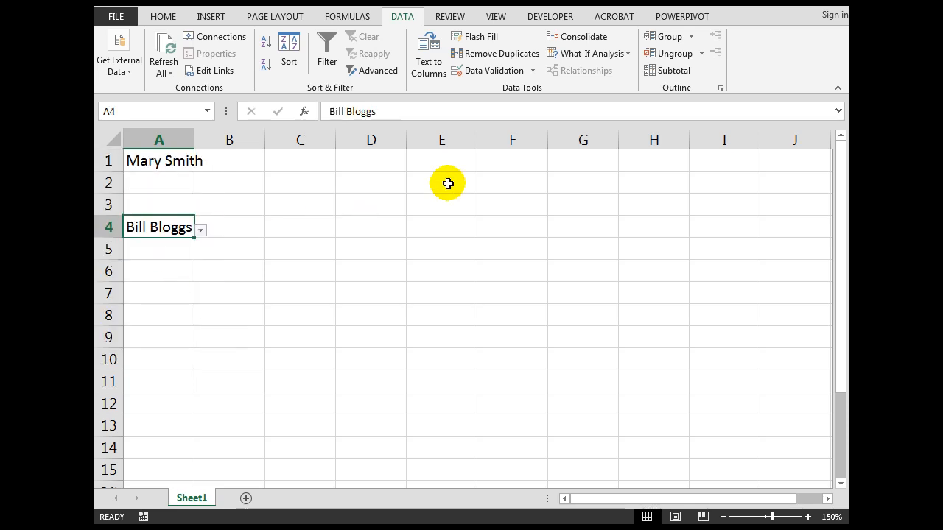